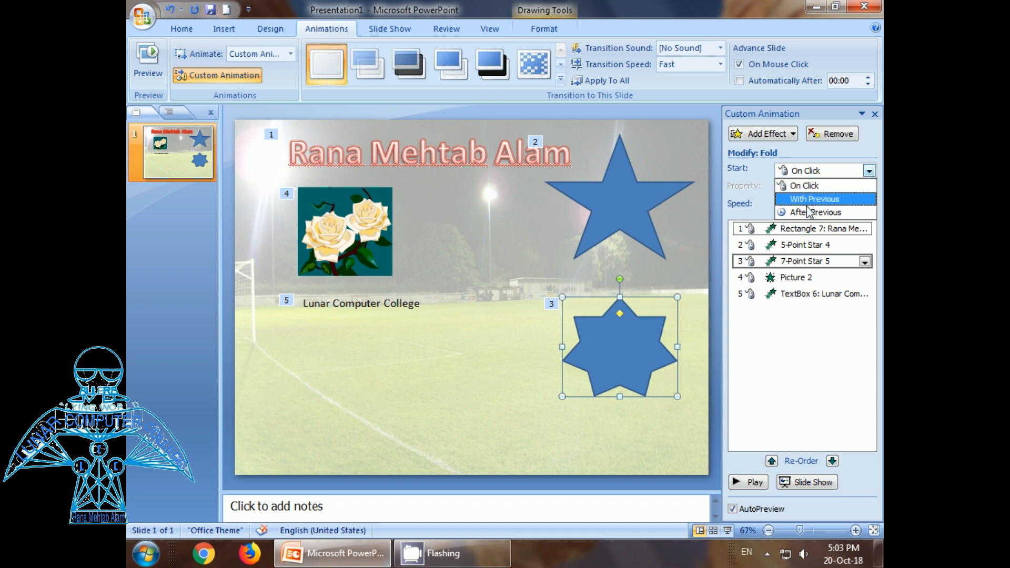
Set the animations of the seven-point star and the Lunar Computer College text box to start With Previous
click(814, 199)
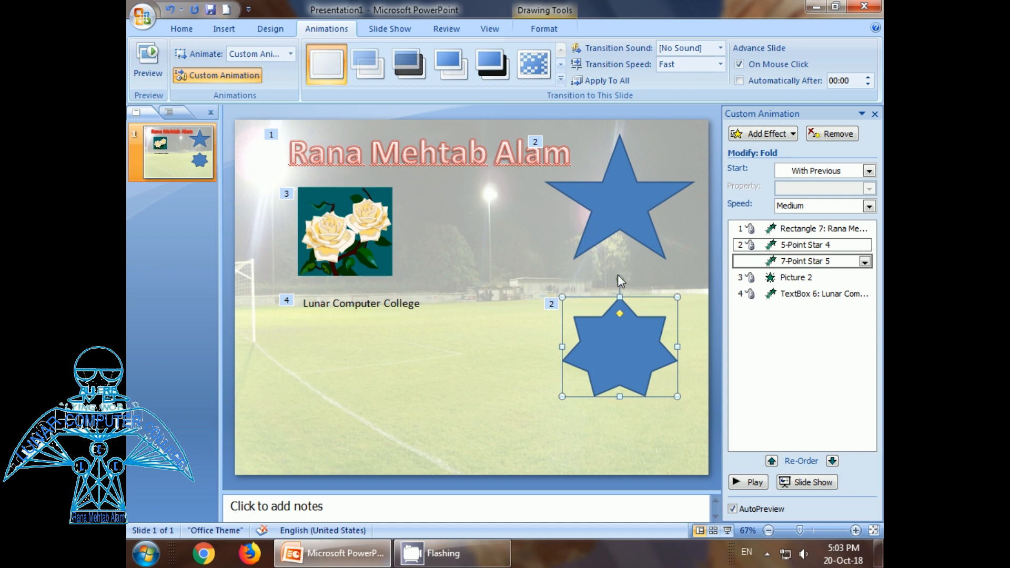
click(349, 241)
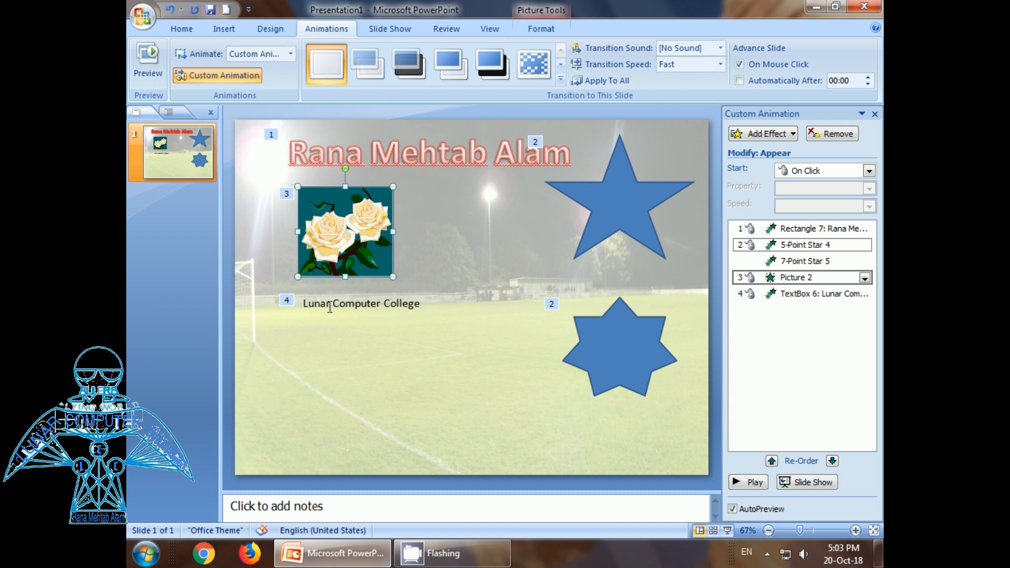
click(314, 294)
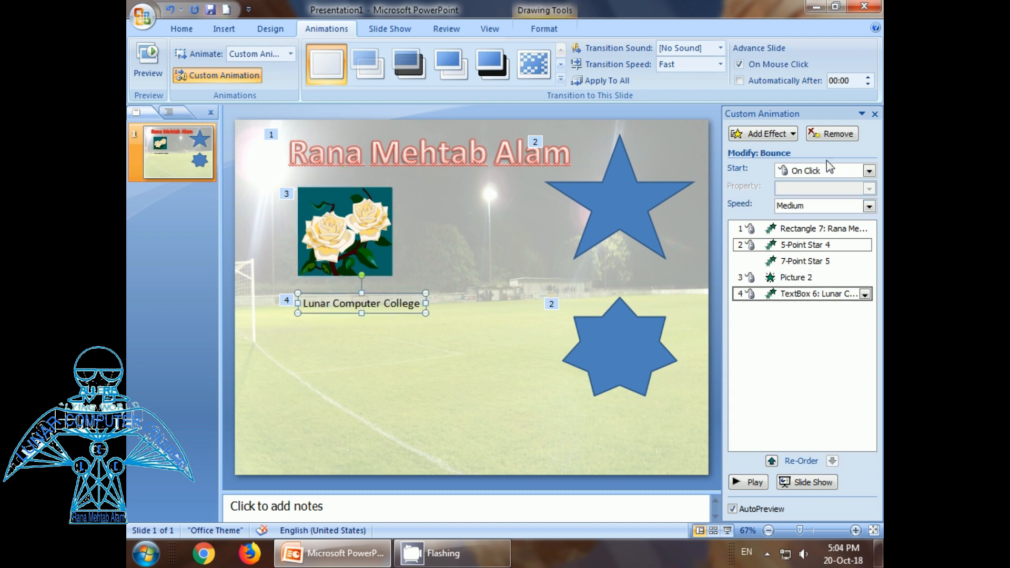
click(870, 171)
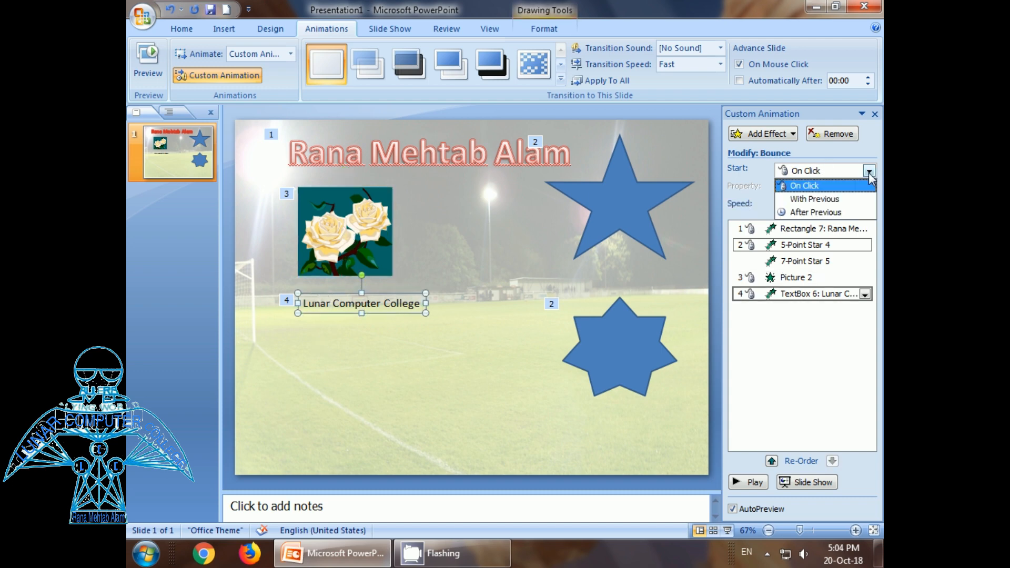
click(805, 200)
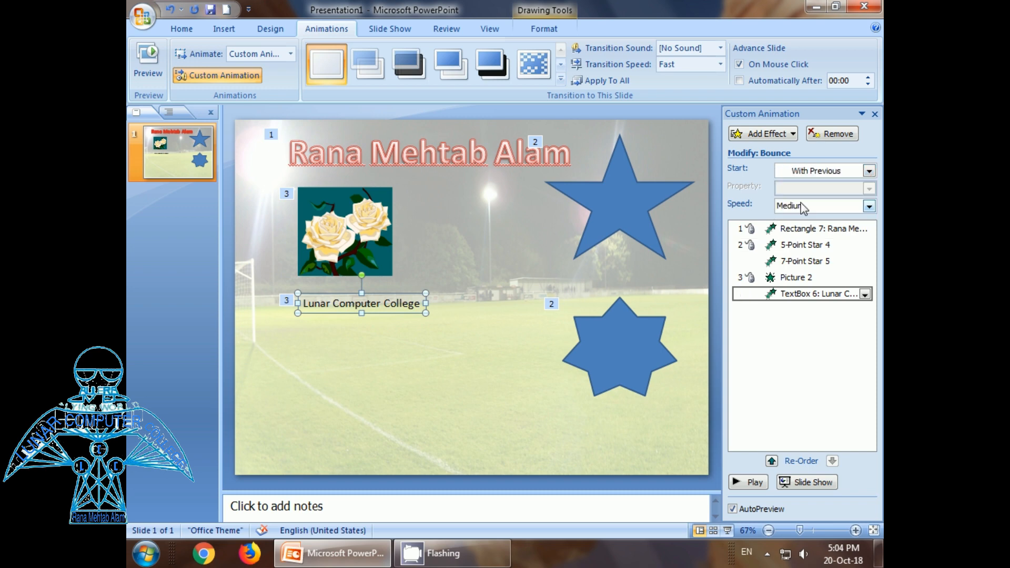
click(444, 400)
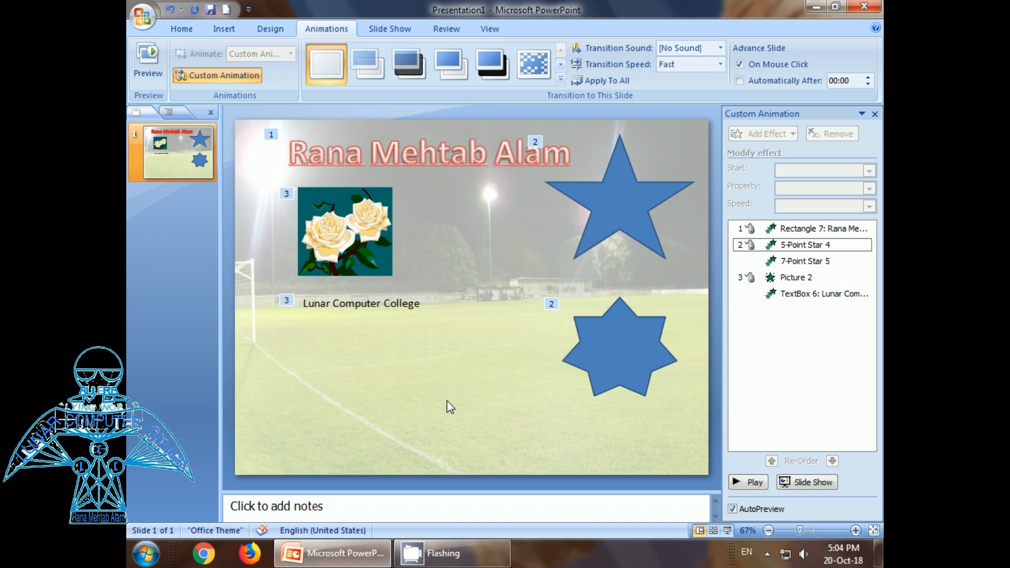
Run the slide show twice, advancing through the slide's animations to check which objects enter together, and exit each time
key(F5)
click(501, 406)
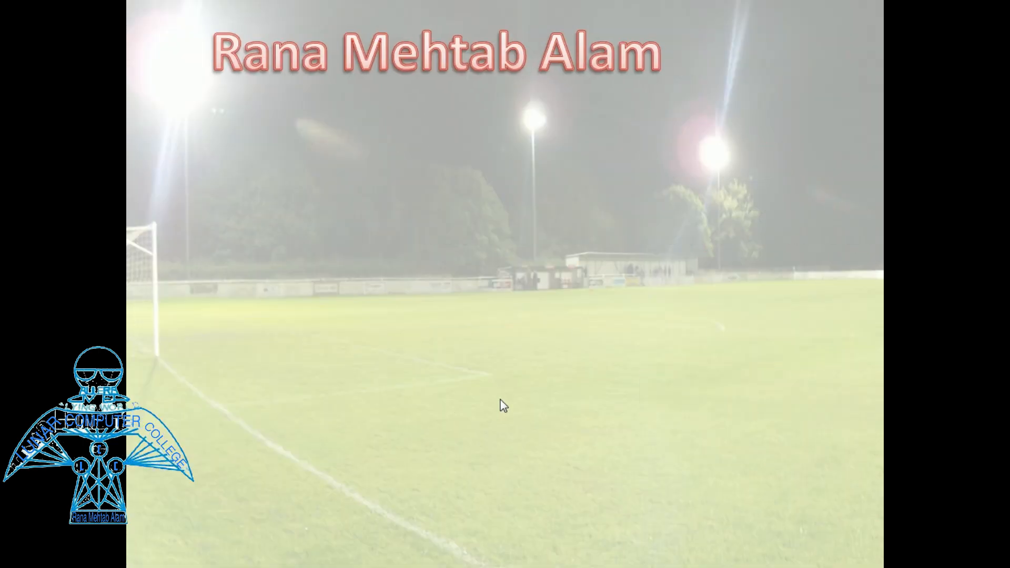
click(701, 409)
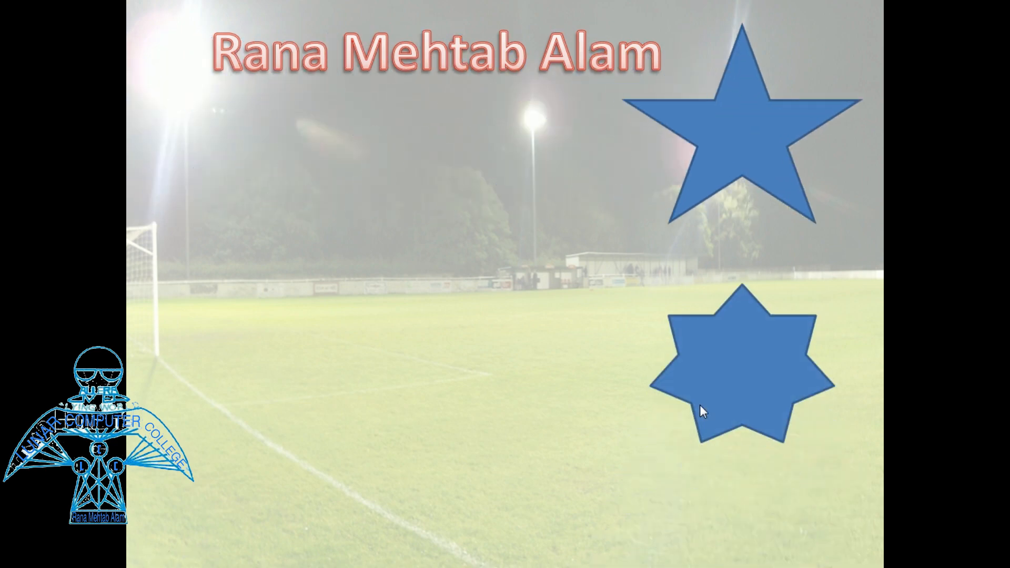
click(541, 351)
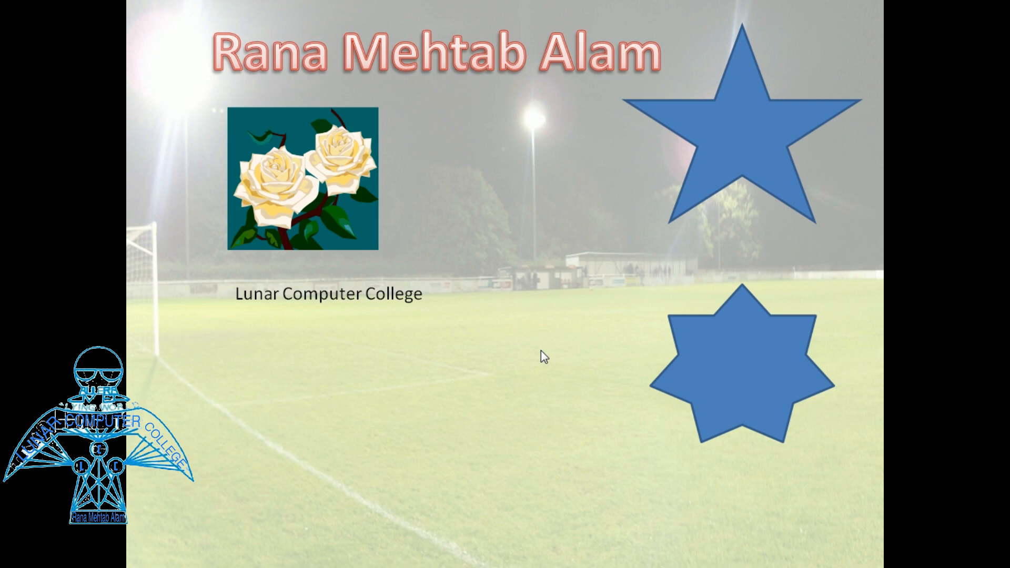
key(Escape)
key(F5)
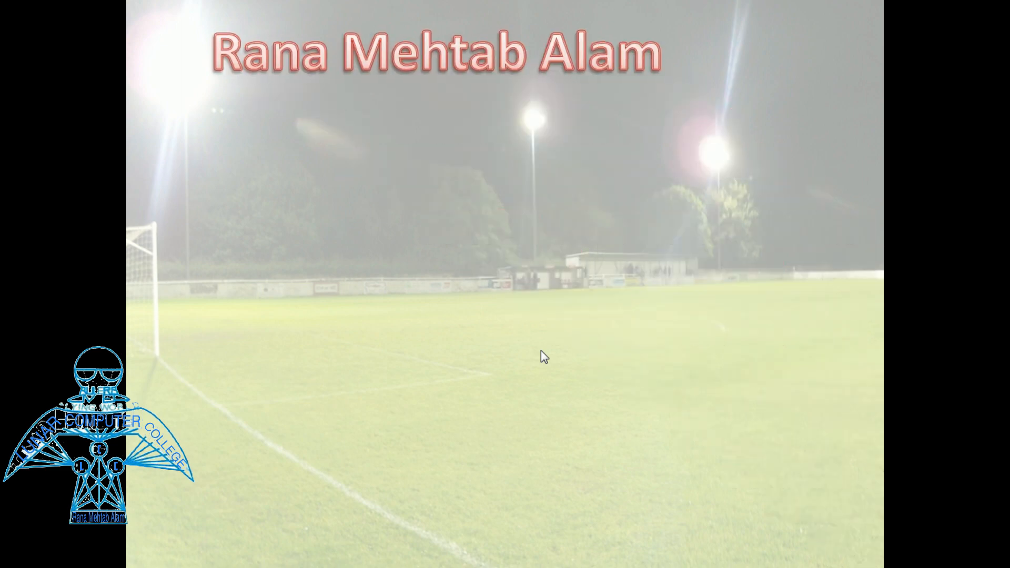
click(630, 332)
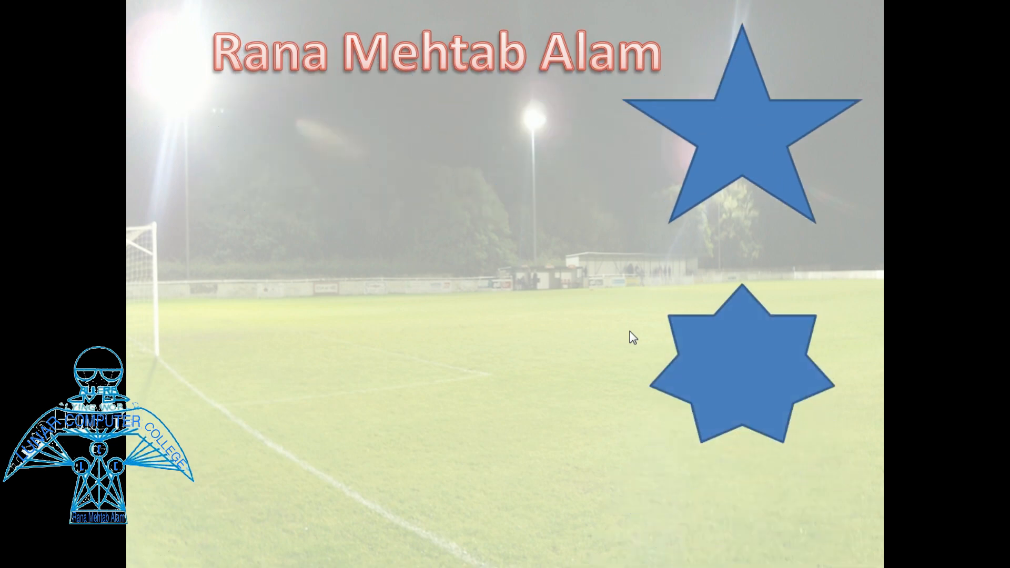
key(Escape)
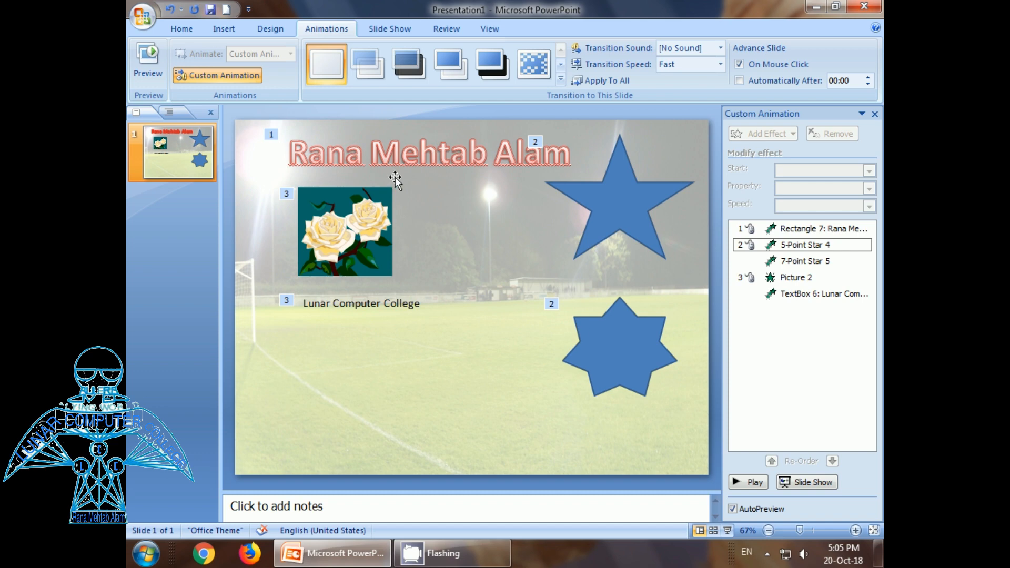
Set the title WordArt's Fly In animation to start With Previous
click(400, 157)
click(346, 176)
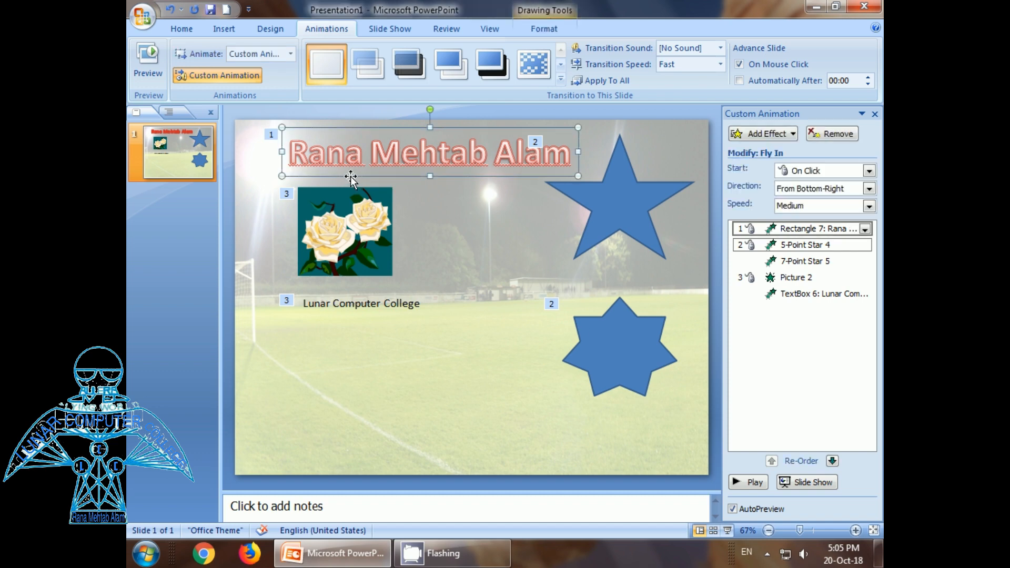
click(803, 172)
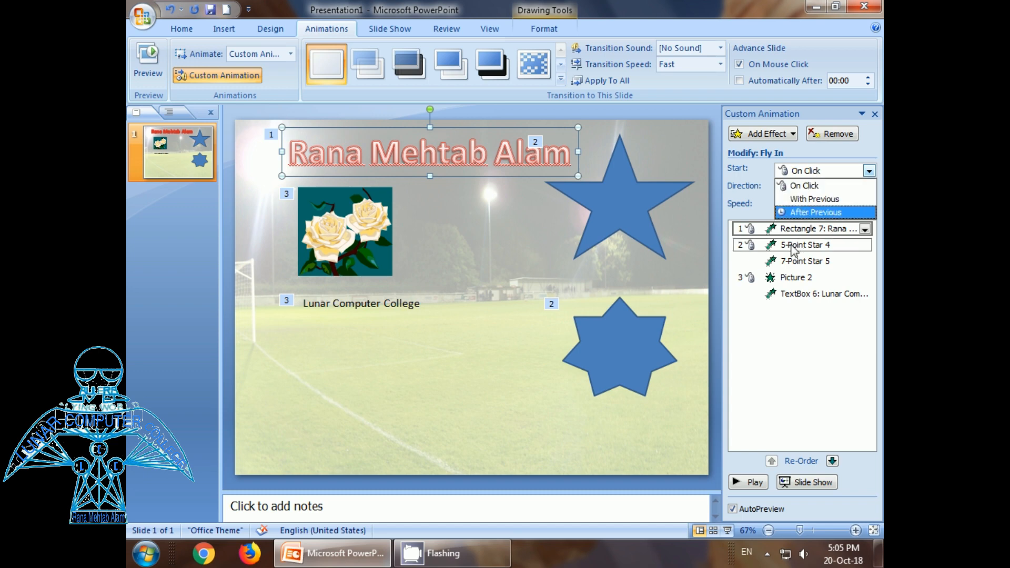
click(808, 204)
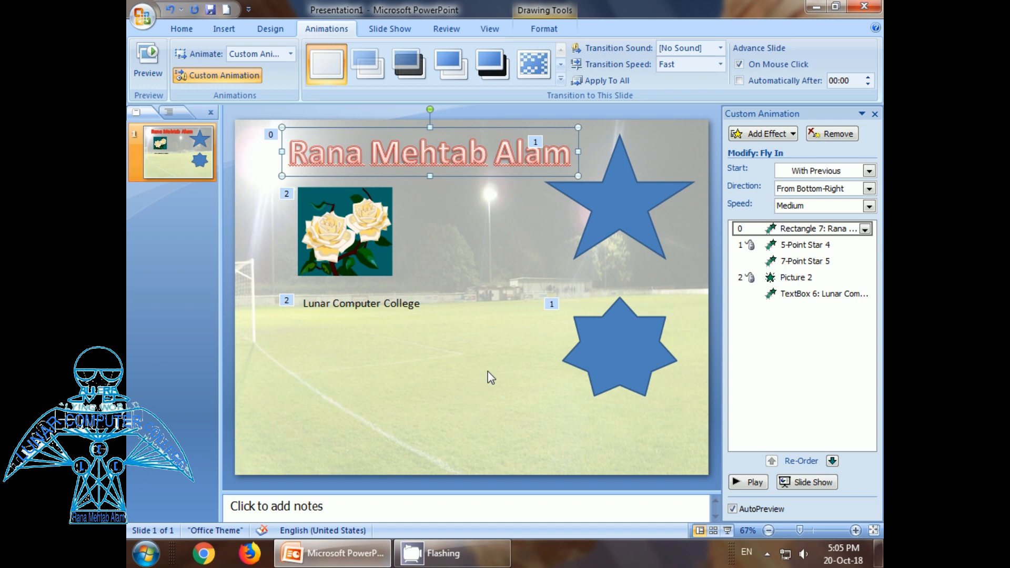
Set the five-point star's Crawl In animation to start After Previous
click(637, 226)
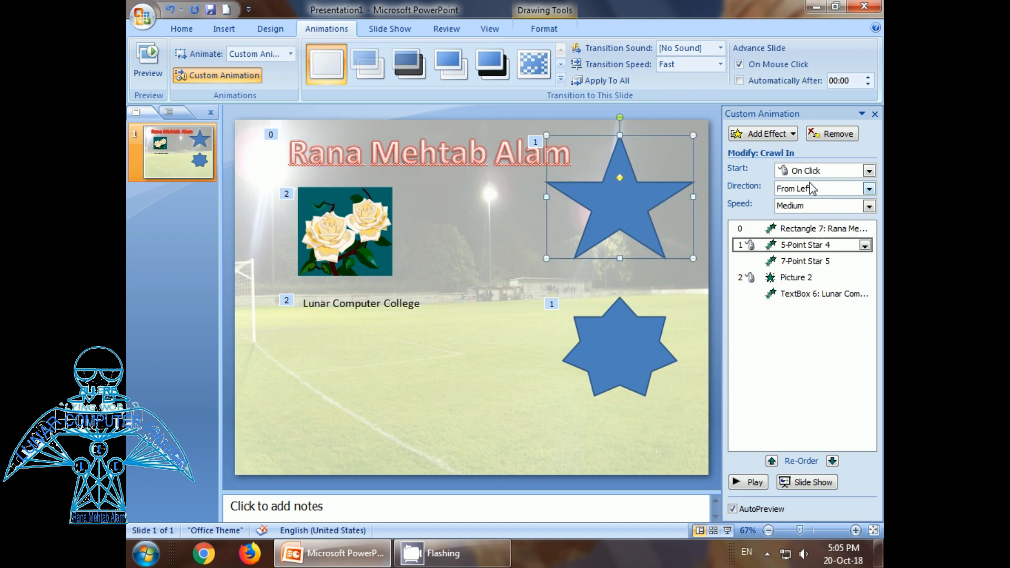
click(823, 171)
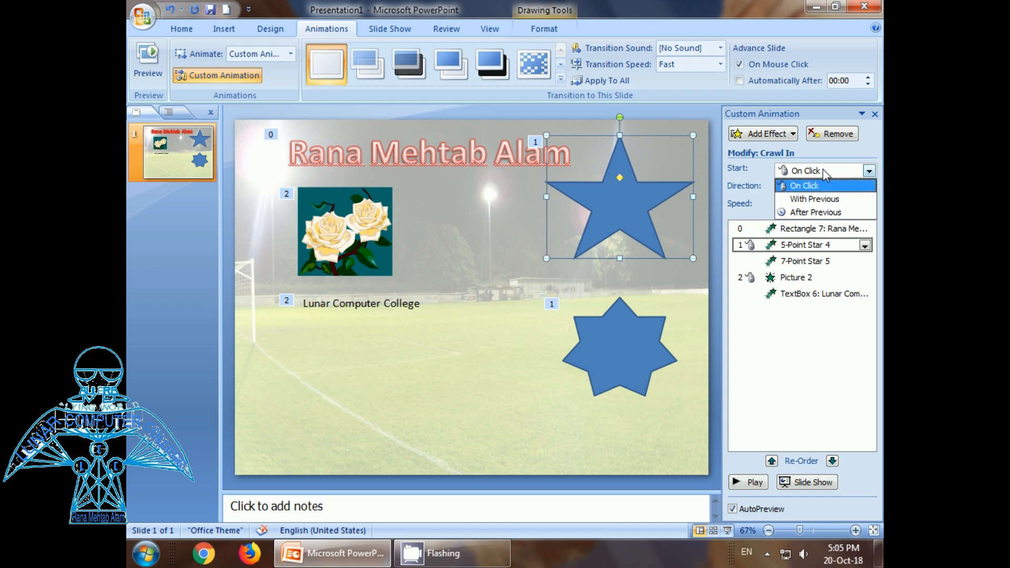
click(809, 213)
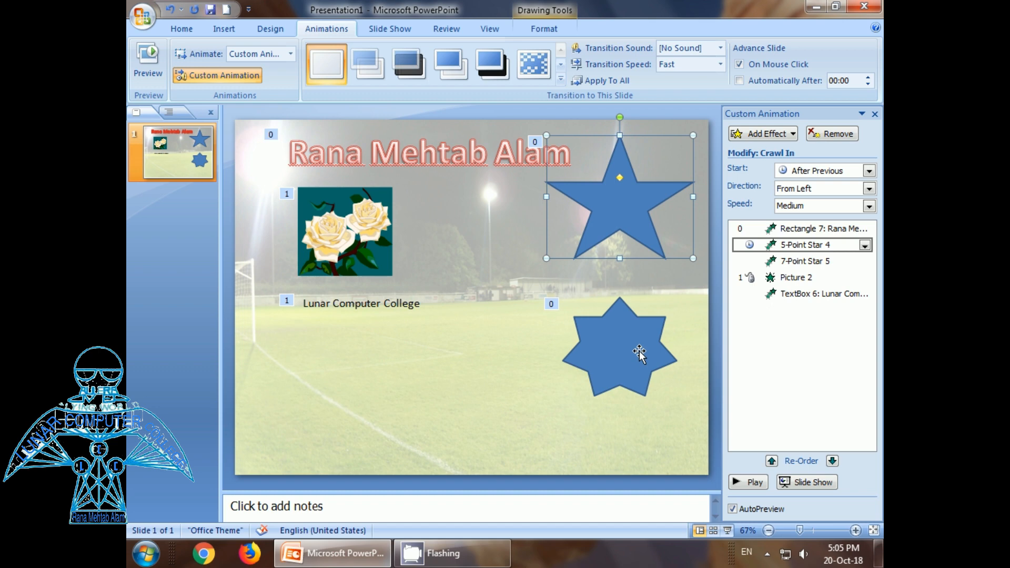
Set the rose picture's Appear animation to start After Previous and run the slide show to check the automatic sequence
click(353, 255)
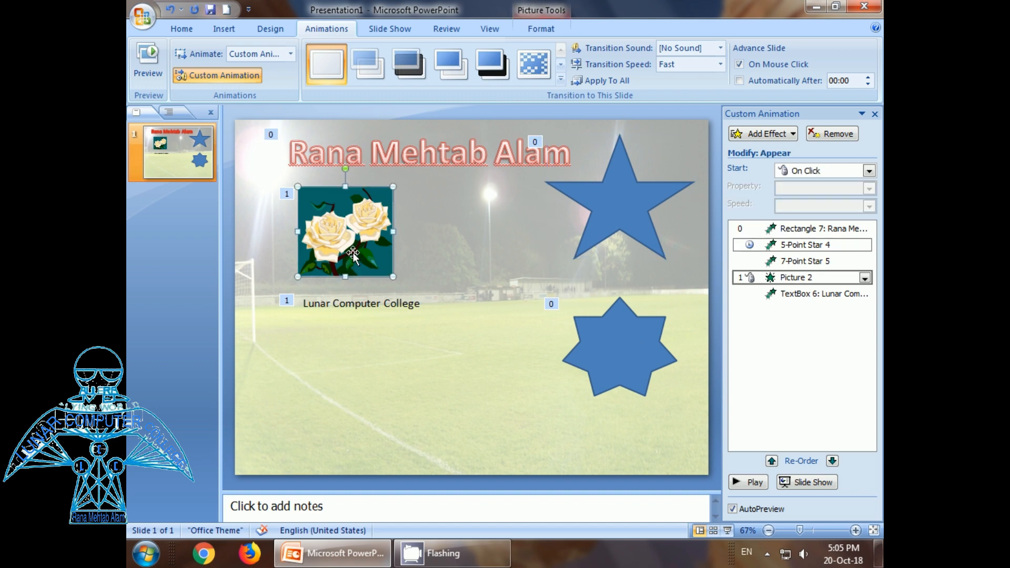
click(870, 171)
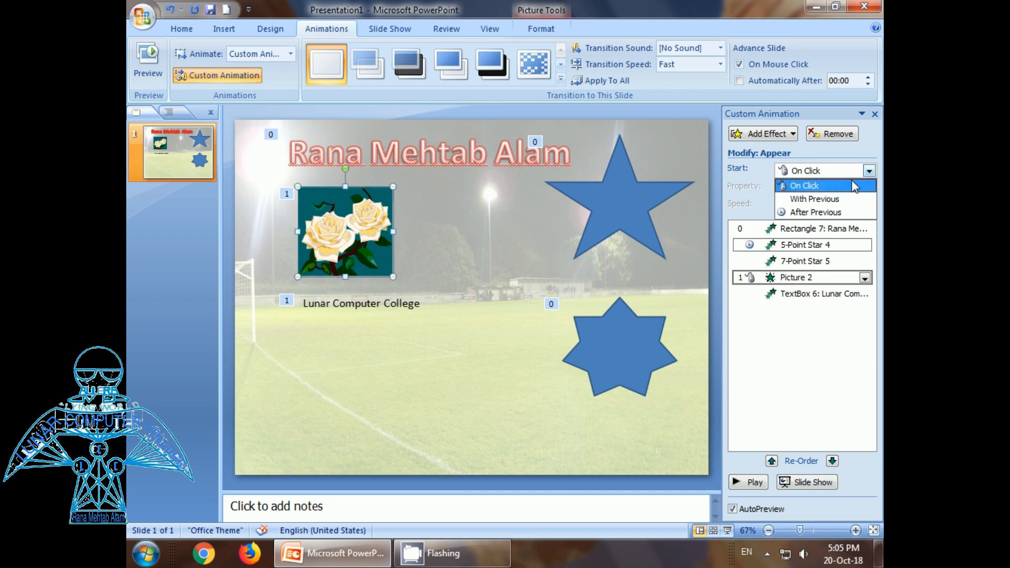
click(819, 212)
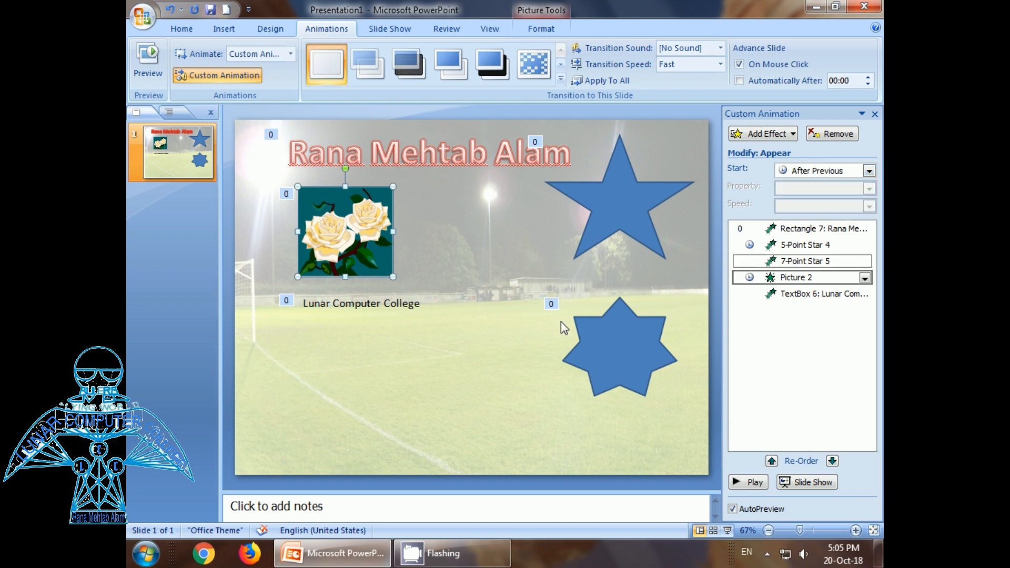
click(457, 378)
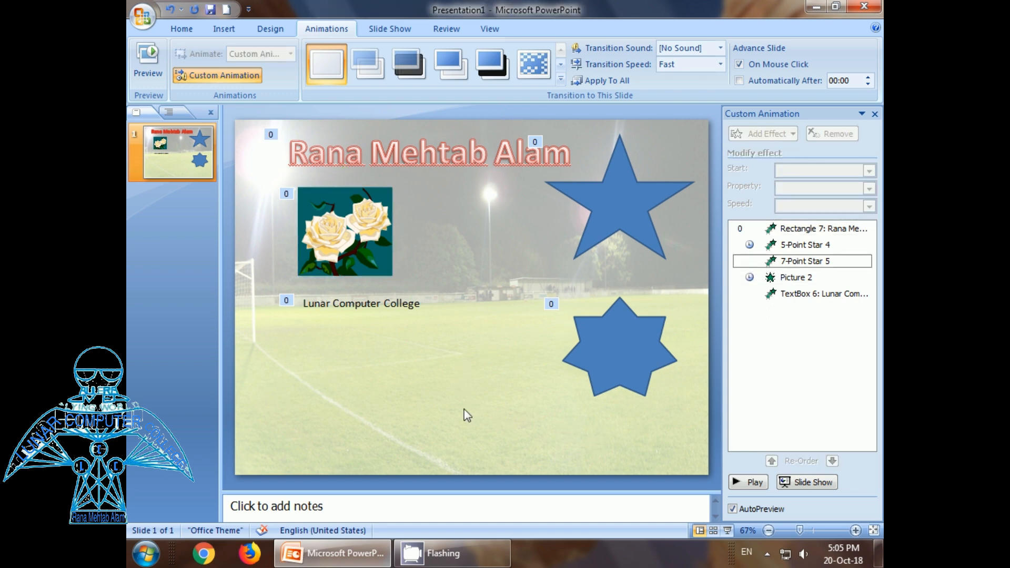
key(F5)
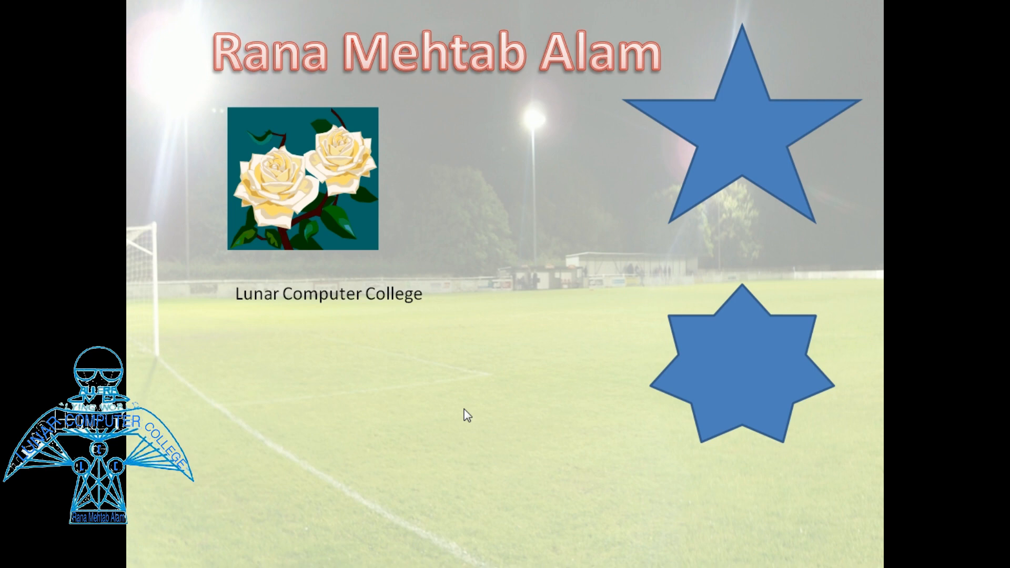
key(Escape)
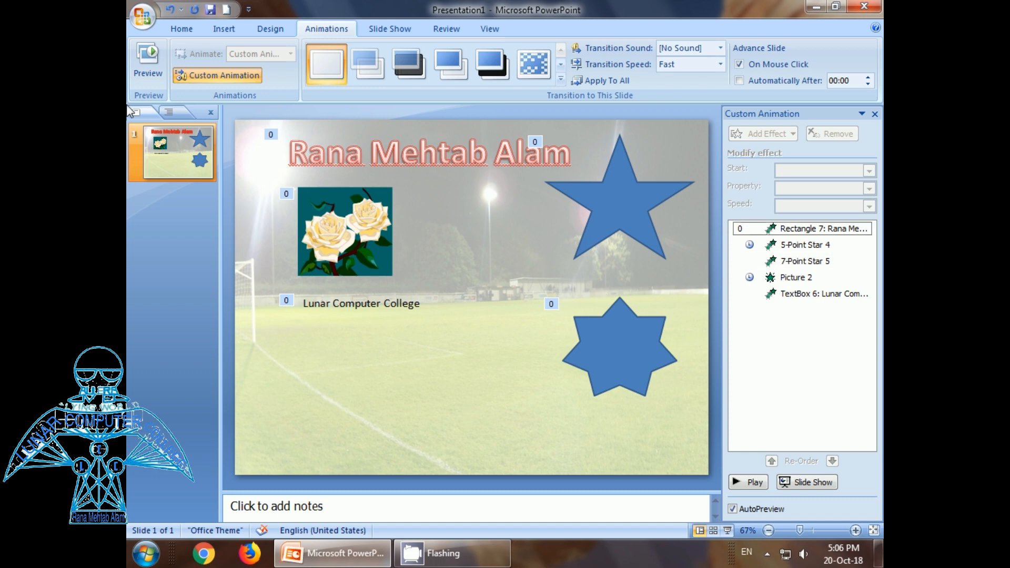
Add a new slide with the Blank layout after the first slide
click(173, 229)
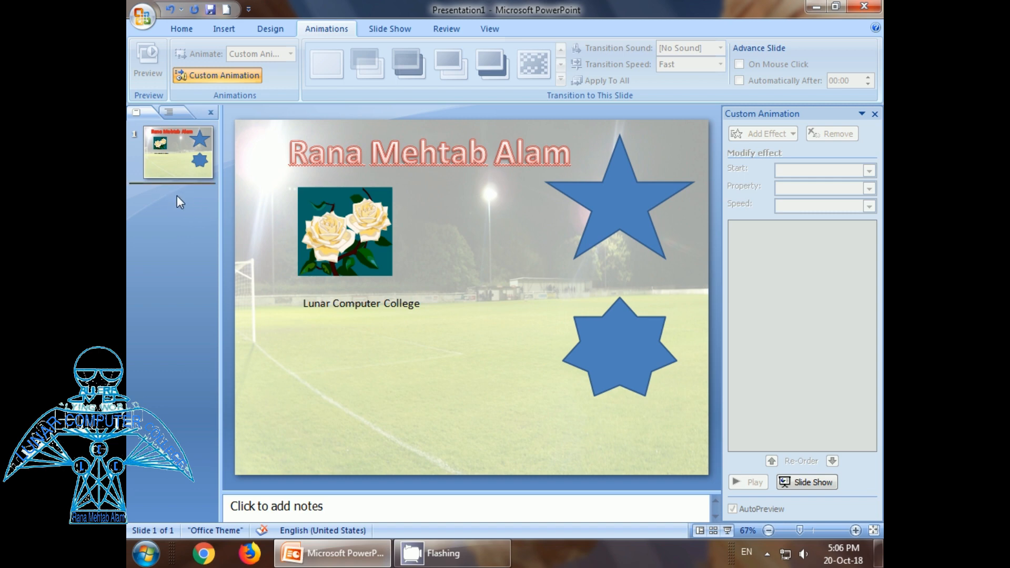
click(179, 30)
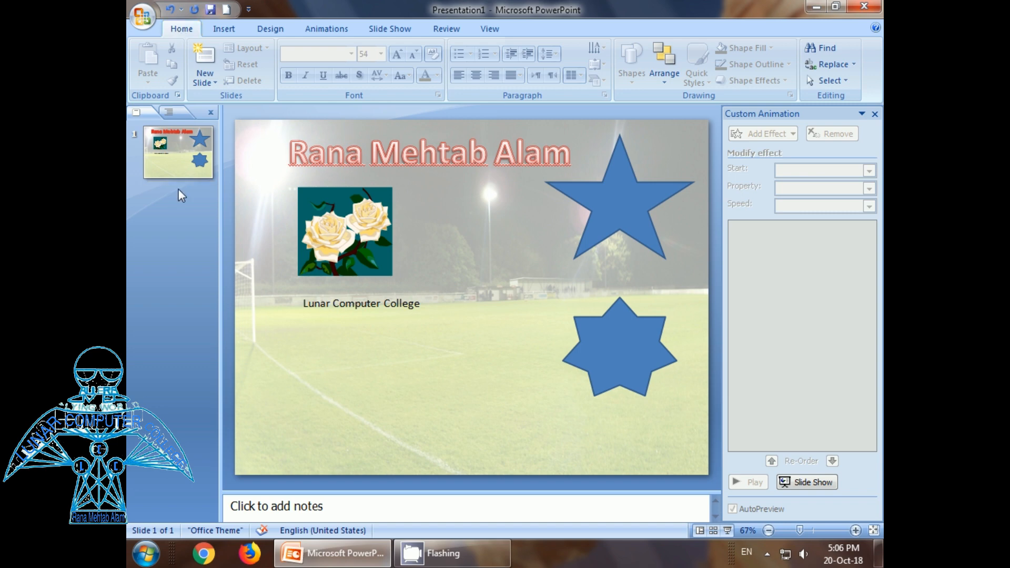
click(212, 83)
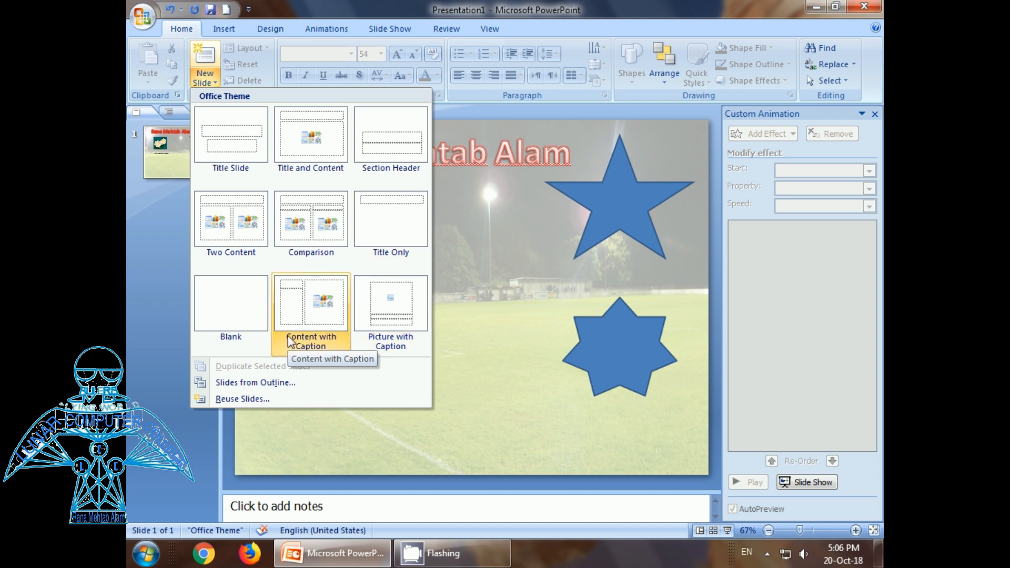
click(225, 310)
click(383, 238)
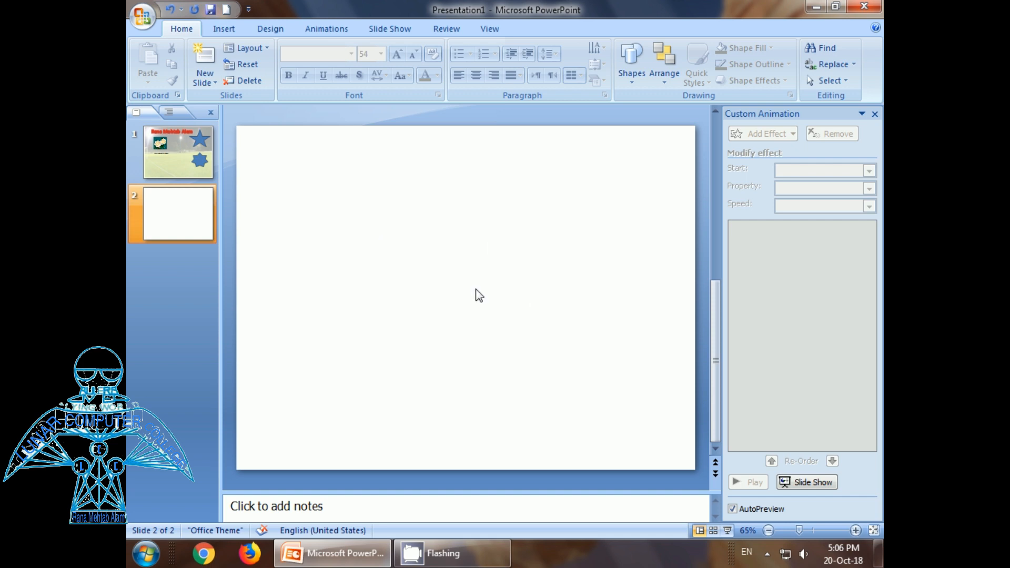
Insert the picture butterfly-png-butterflies-png-image-6719-680 from My Pictures onto the blank second slide
click(224, 33)
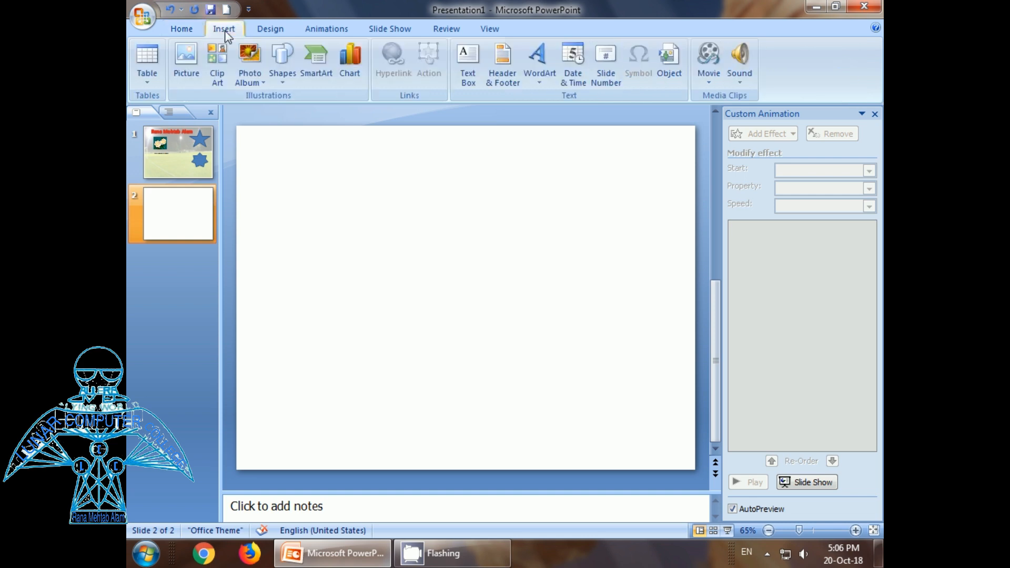
click(185, 74)
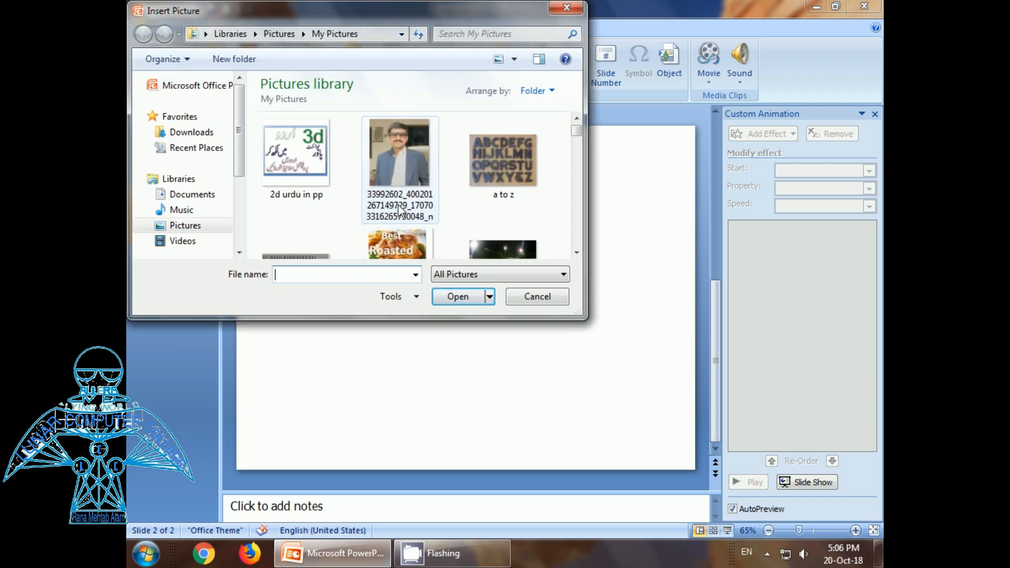
click(577, 253)
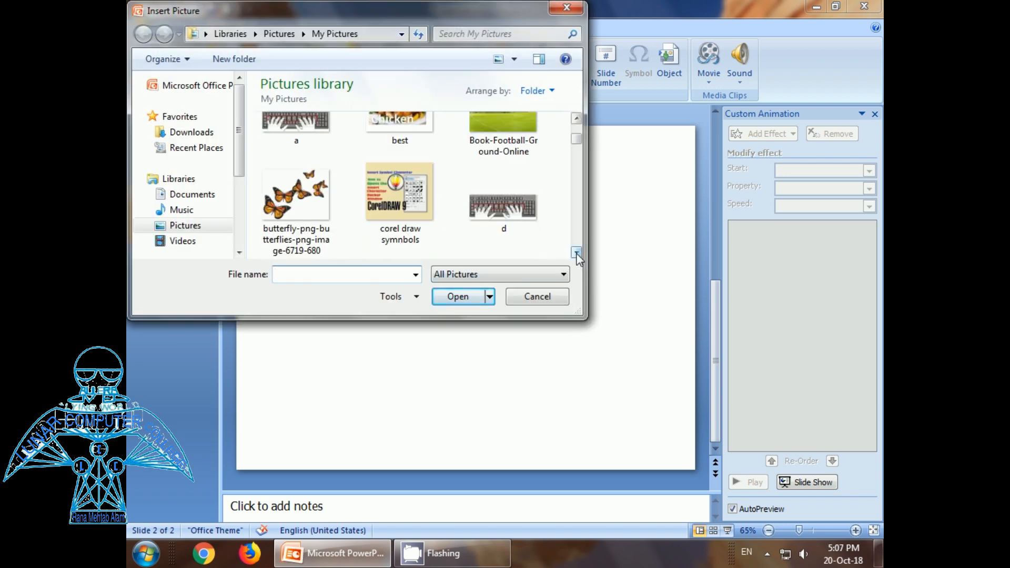
double_click(311, 206)
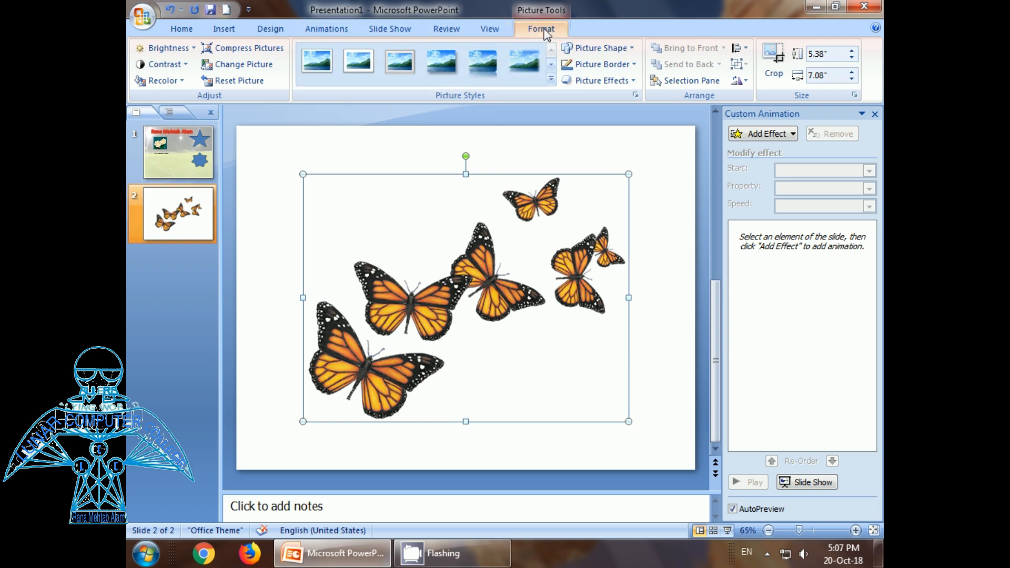
Preview the brightness levels for the butterfly picture, then give the picture a light tan border from the theme colors
click(173, 46)
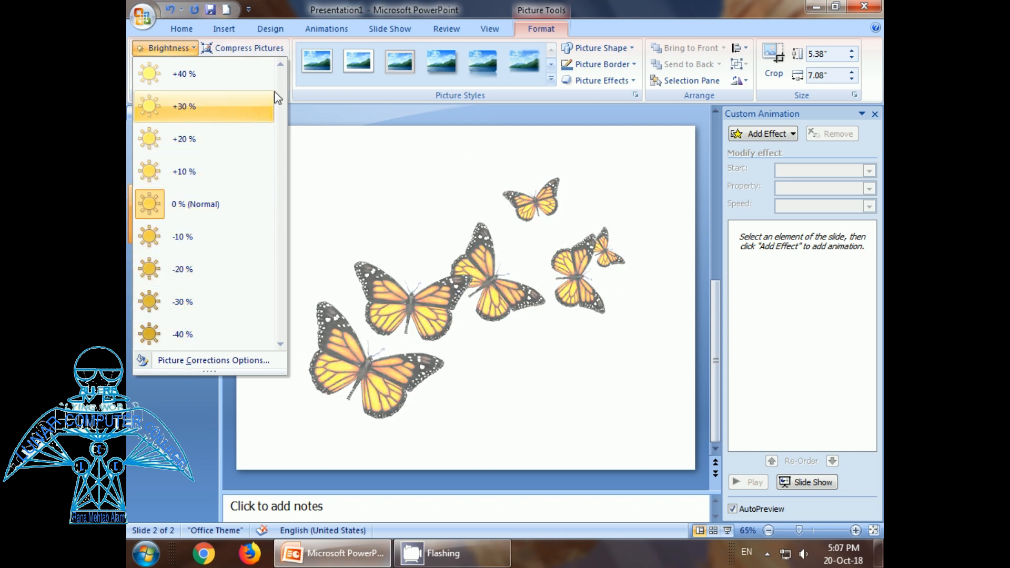
click(350, 164)
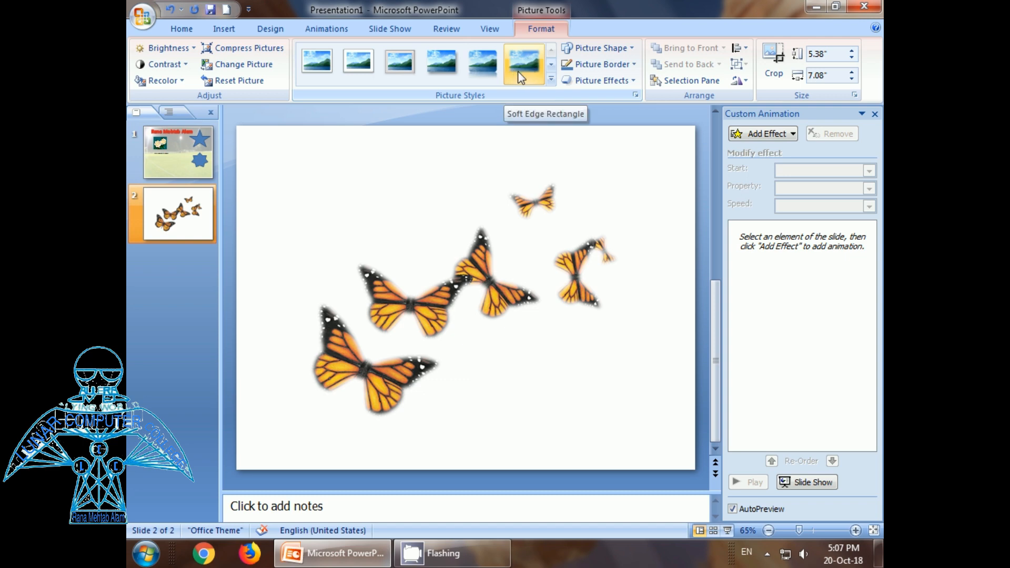
click(605, 65)
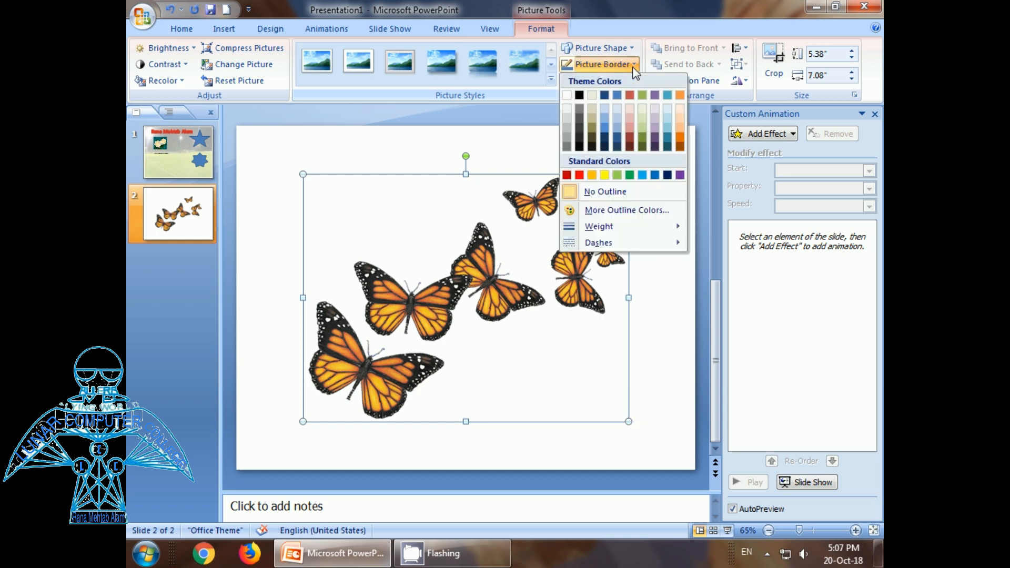
click(590, 116)
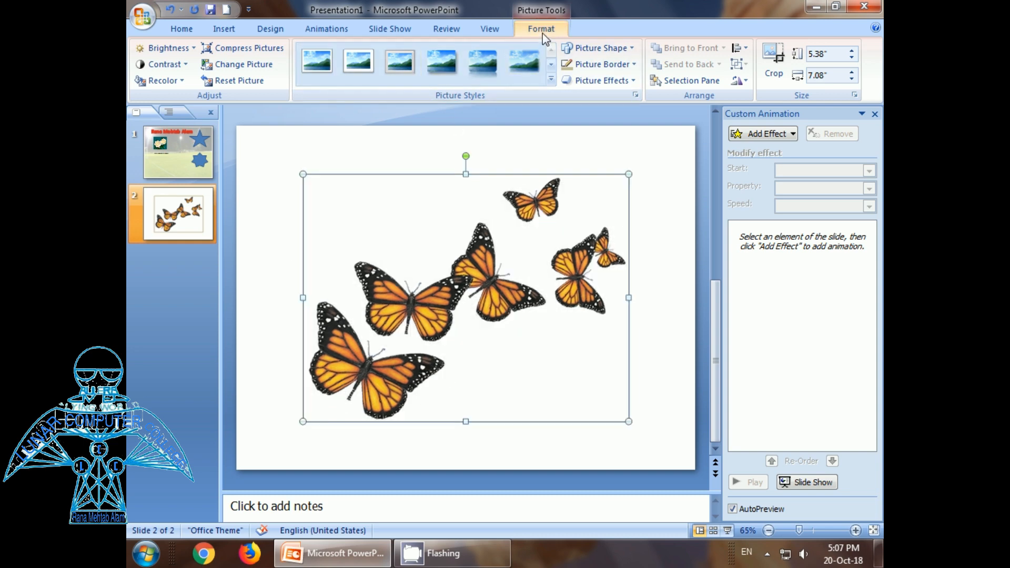
click(360, 148)
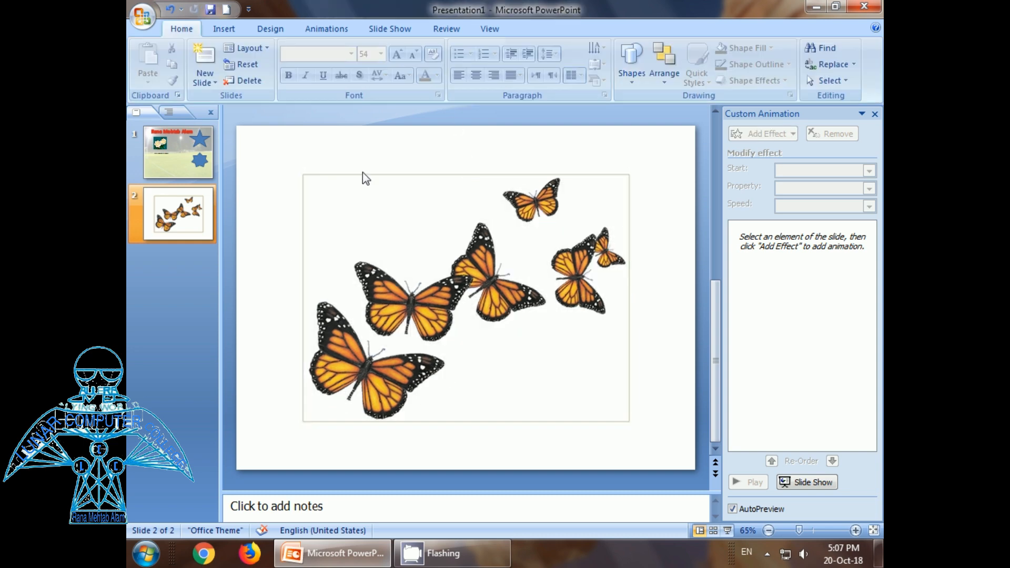
click(363, 179)
Add a third slide with the Blank layout after the butterfly slide
click(186, 291)
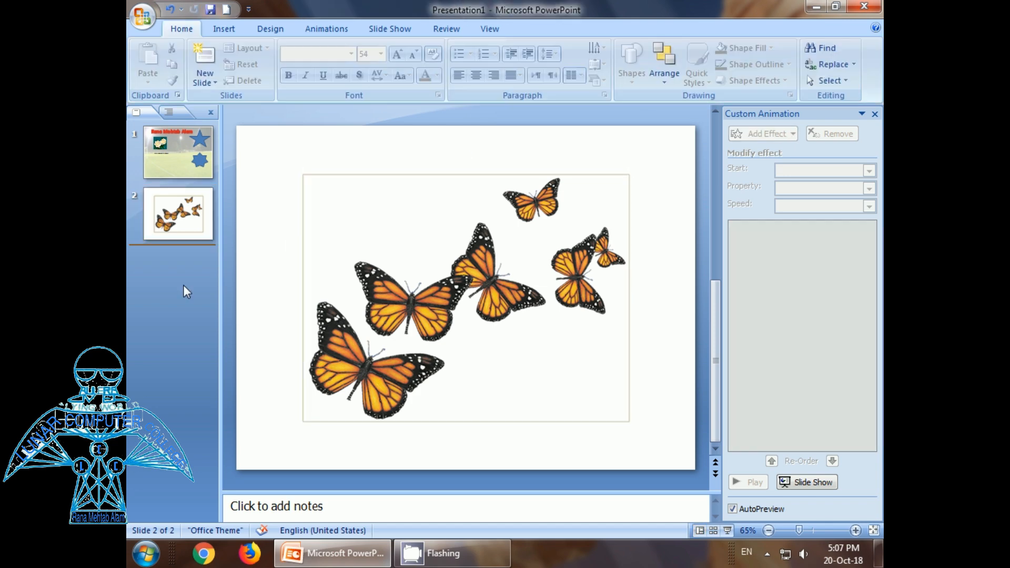
click(206, 81)
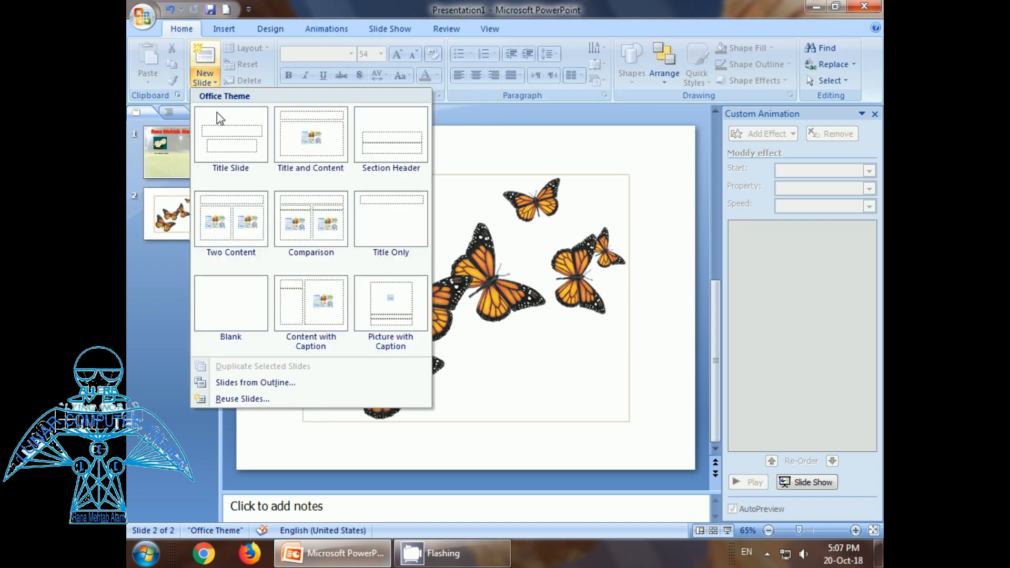
click(251, 319)
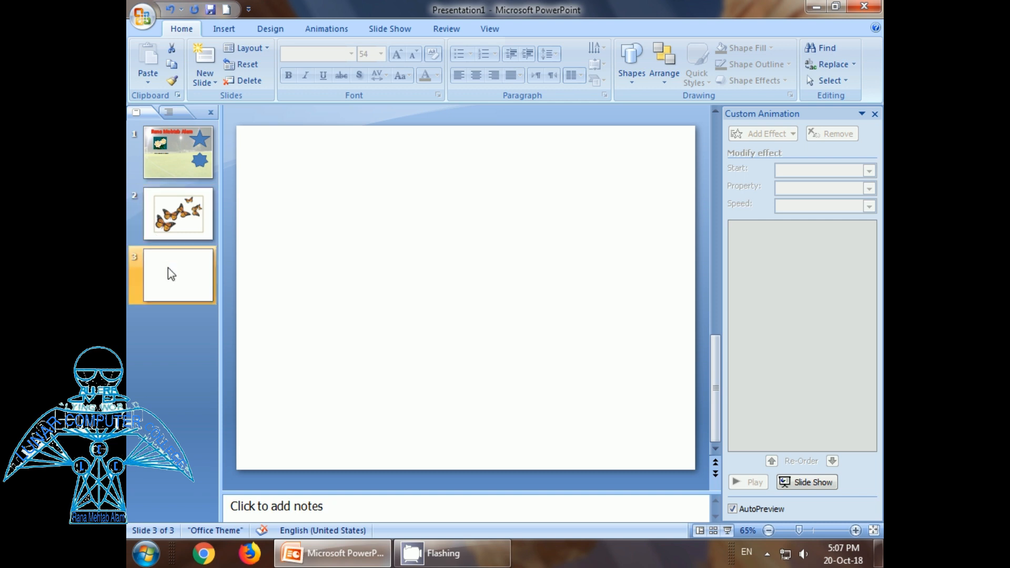
Draw a wide right-pointing block arrow across the middle of the blank third slide
click(225, 30)
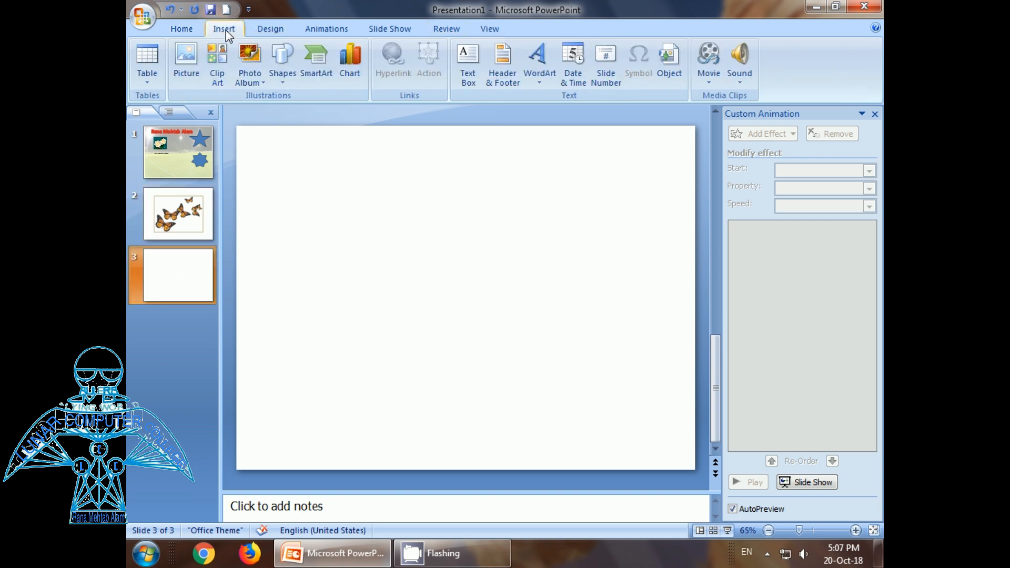
click(284, 80)
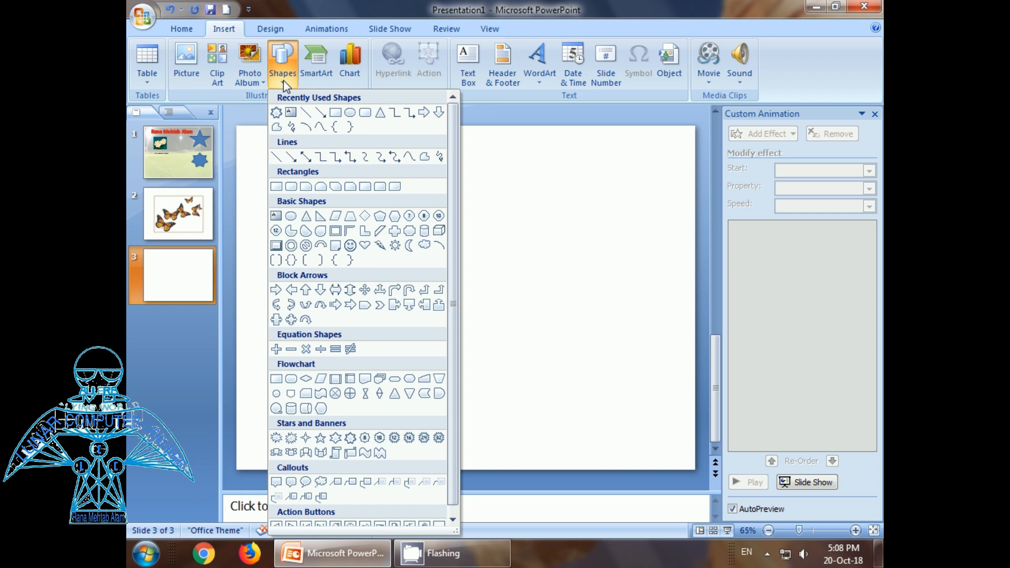
click(278, 290)
drag(282, 251, 586, 356)
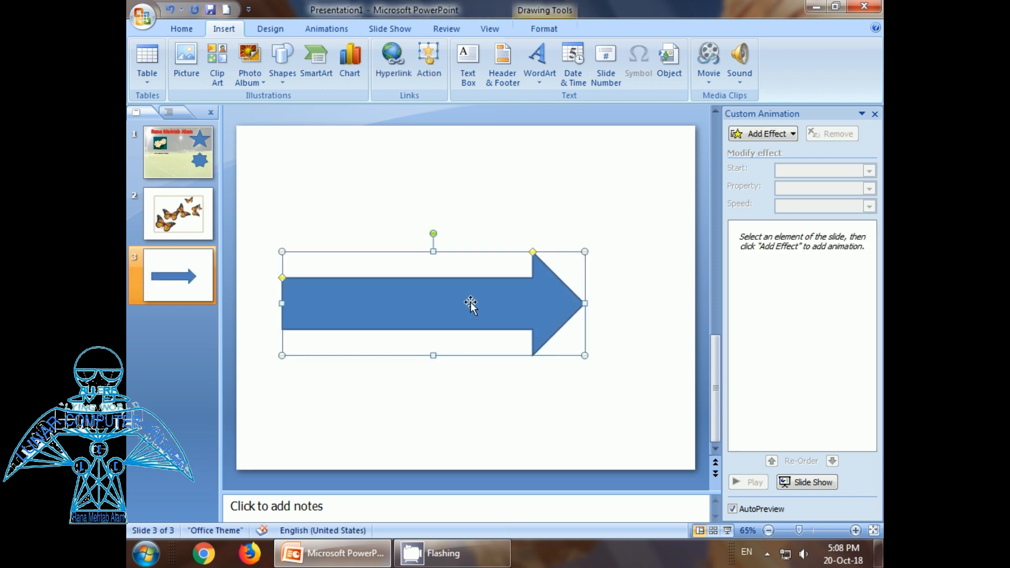